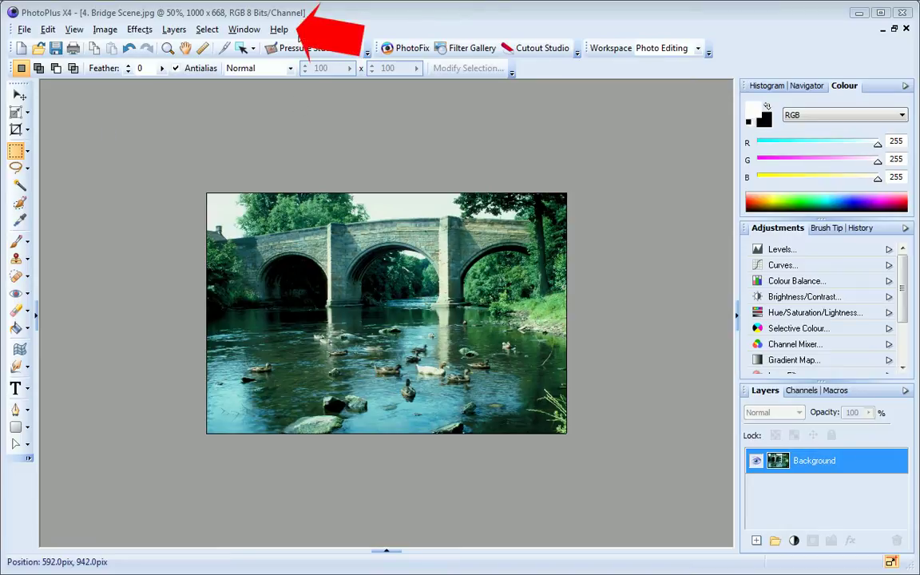
# Browse the File, Edit, View, Image, Effects, Layers, Select and Window menus in turn.
pyautogui.click(24, 30)
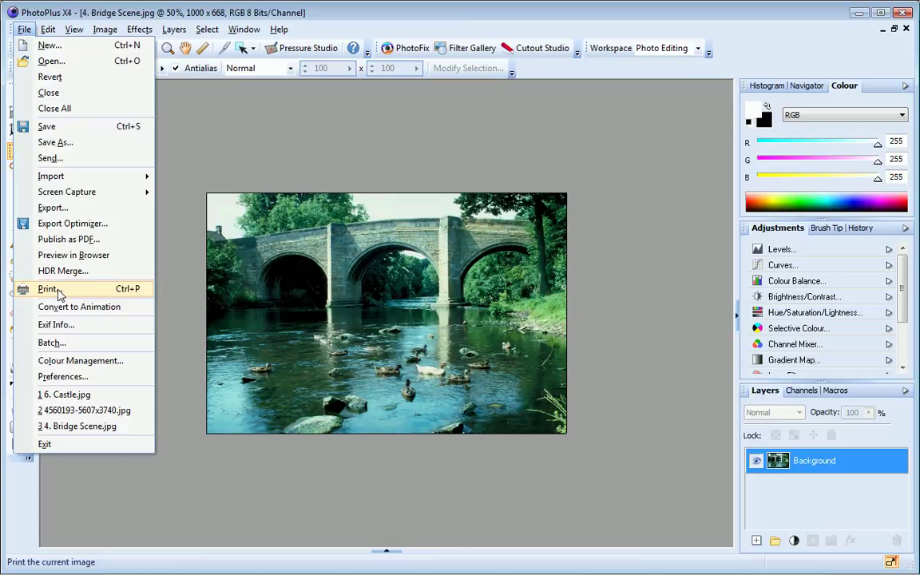
pyautogui.moveTo(49, 31)
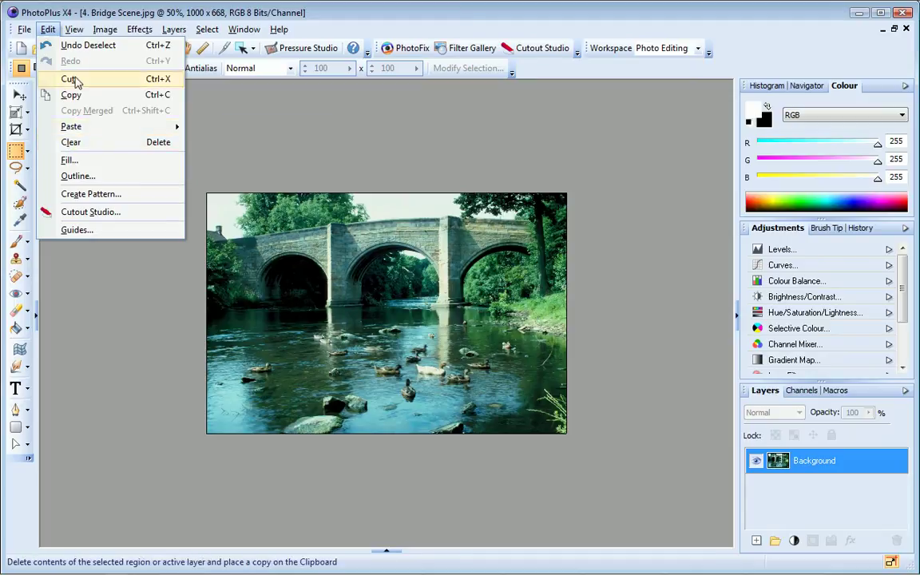
pyautogui.moveTo(79, 32)
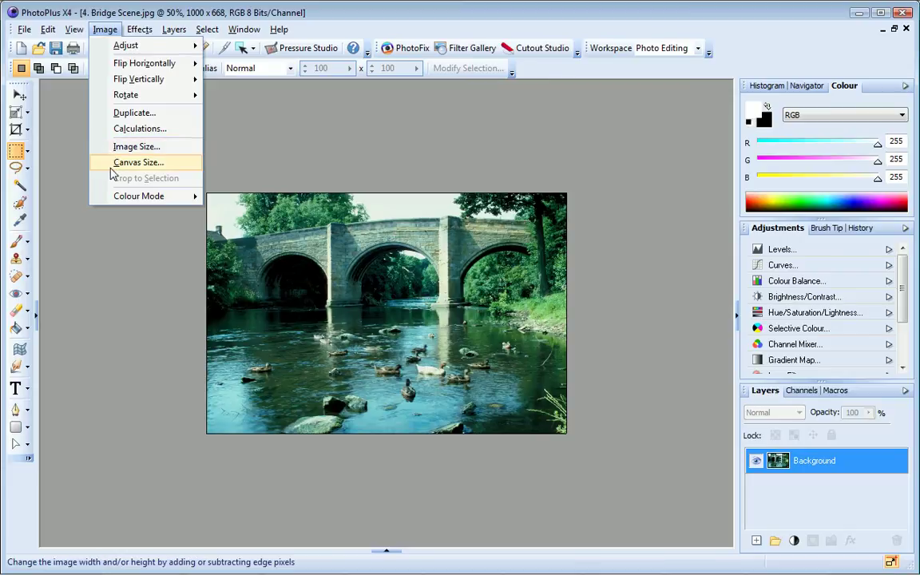
pyautogui.moveTo(141, 33)
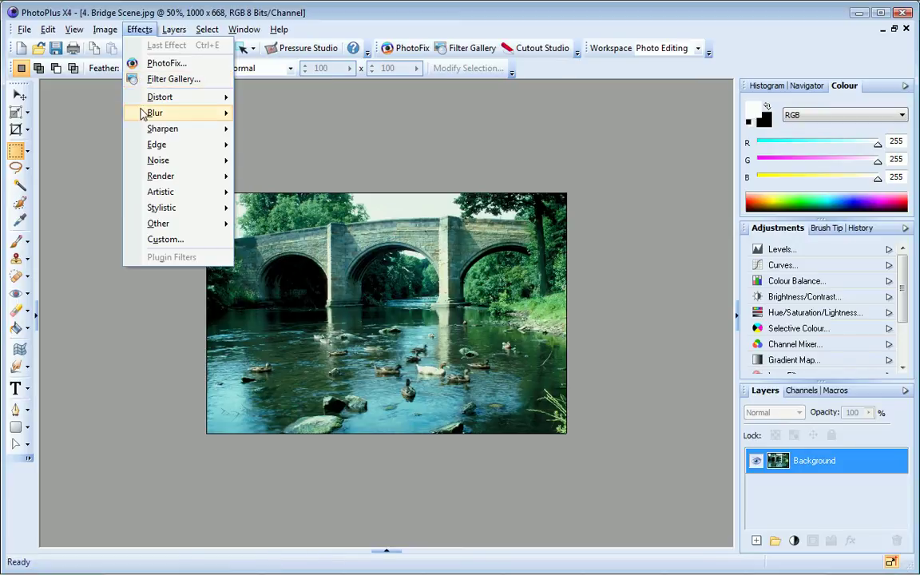
pyautogui.moveTo(142, 116)
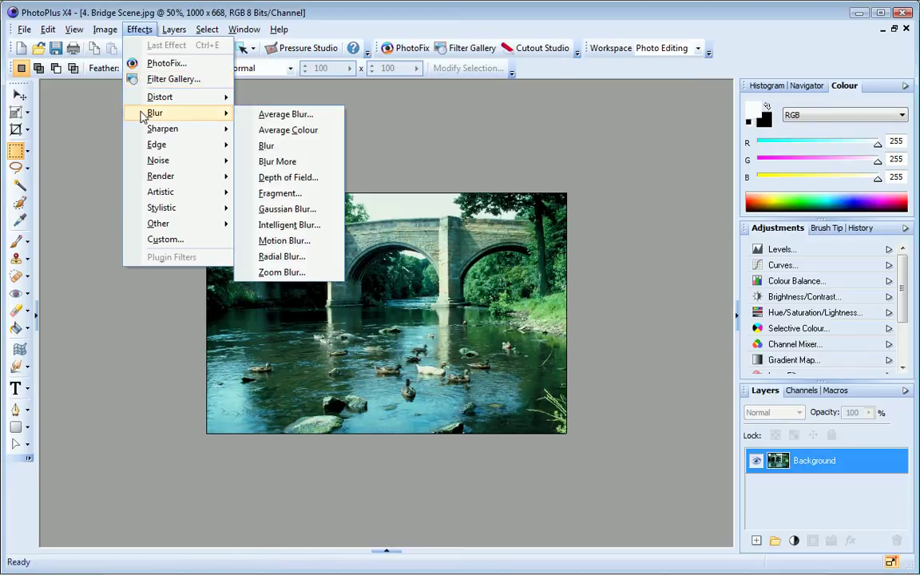
pyautogui.moveTo(175, 32)
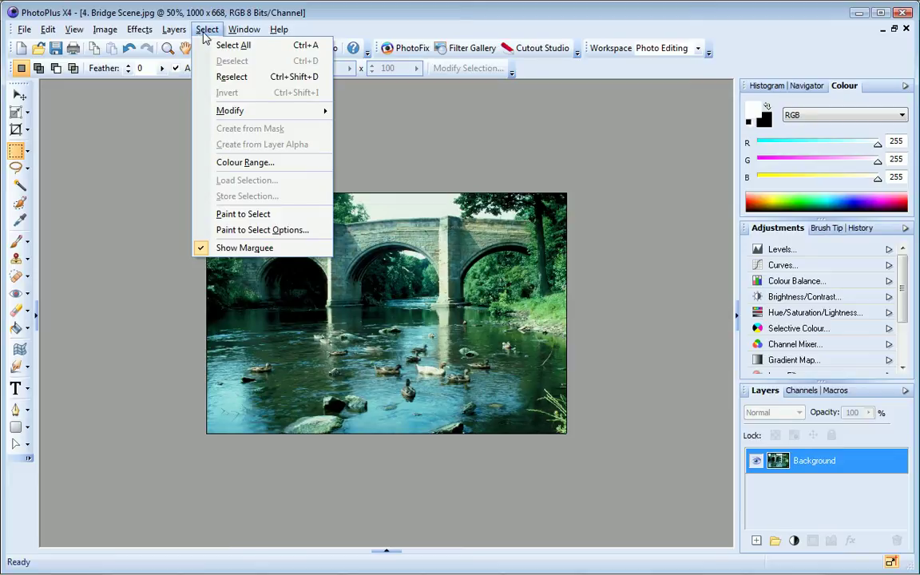
pyautogui.moveTo(241, 39)
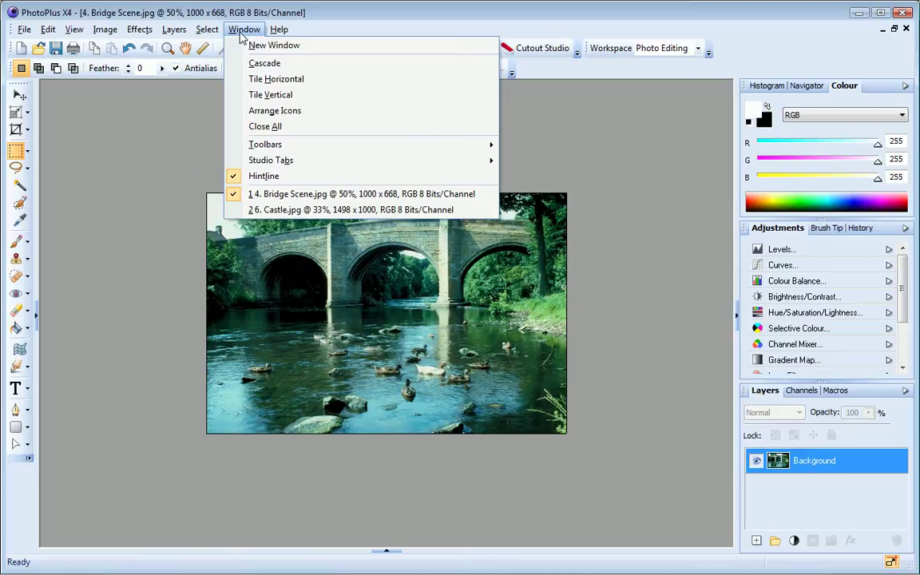
pyautogui.moveTo(312, 152)
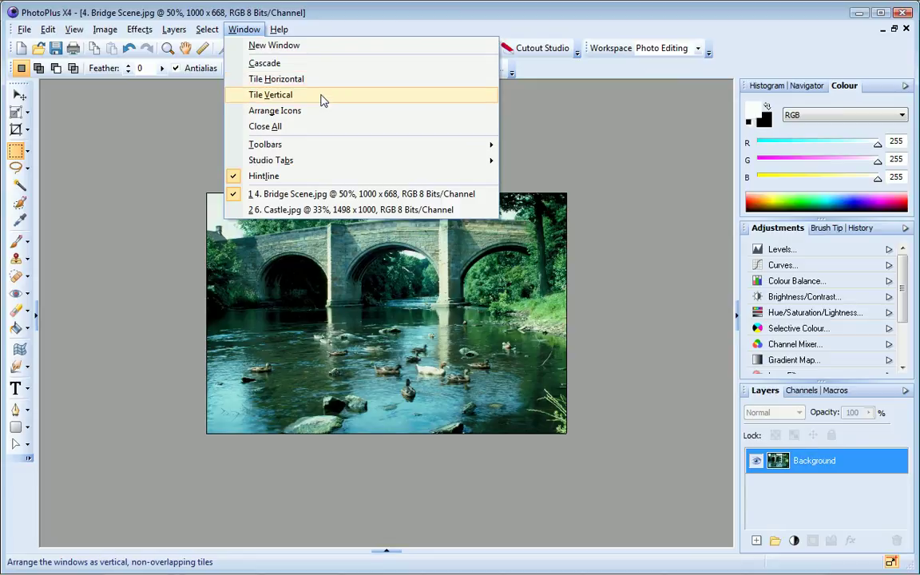
# Tile the photos vertically, close Castle.jpg, and maximize 4. Bridge Scene.jpg.
pyautogui.click(323, 96)
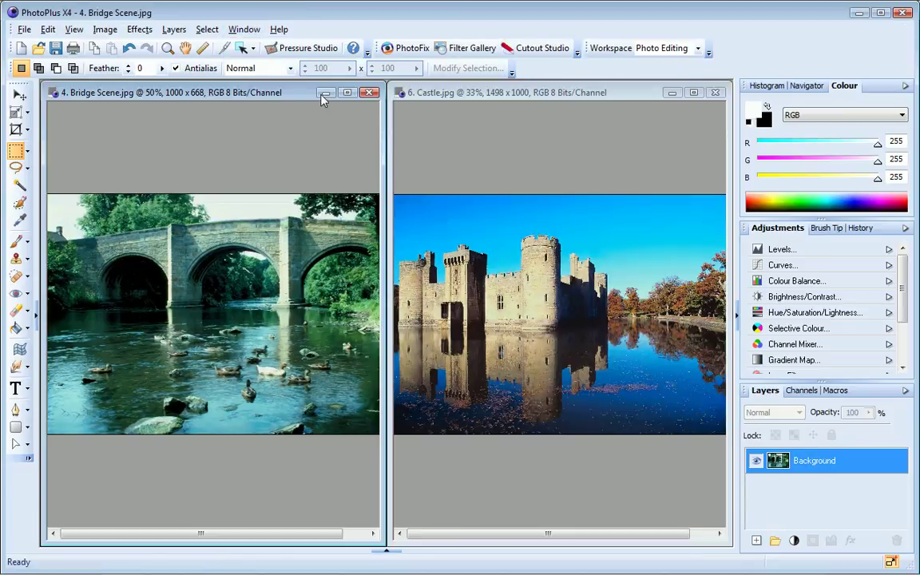
pyautogui.click(716, 93)
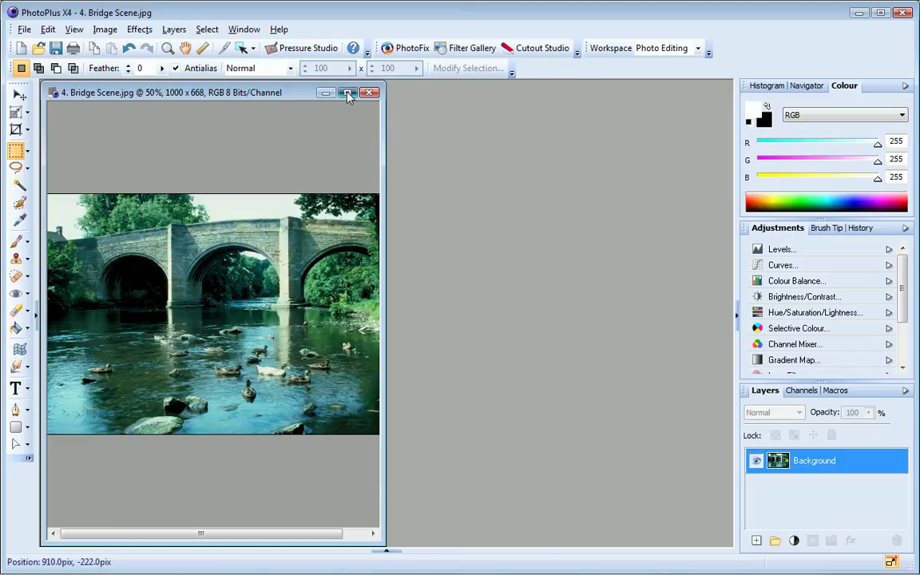
pyautogui.click(347, 93)
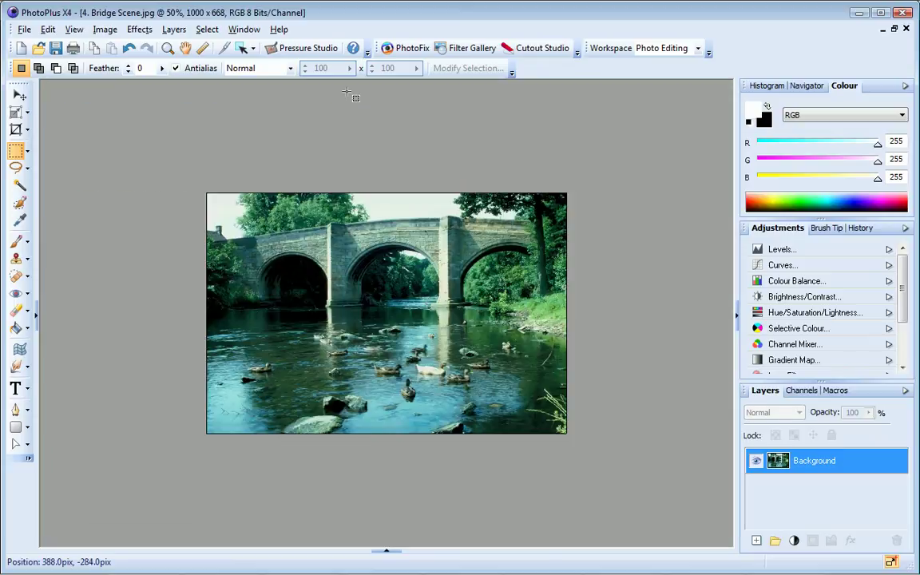
pyautogui.click(279, 30)
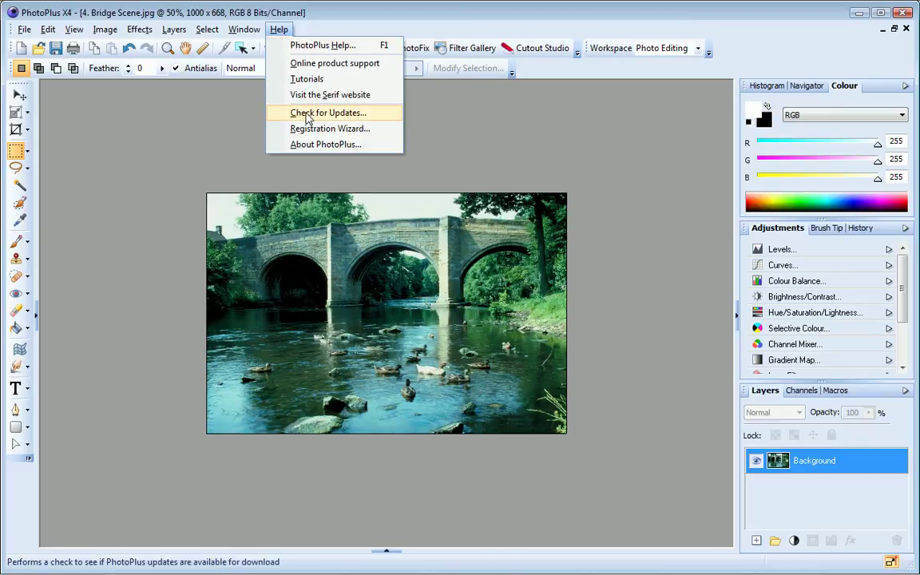
pyautogui.click(239, 121)
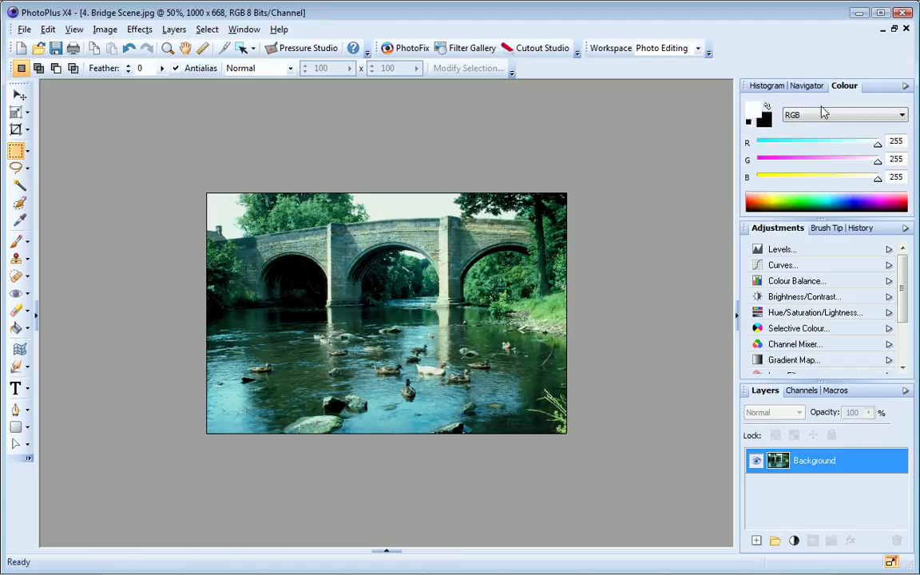
pyautogui.moveTo(840, 92); pyautogui.dragTo(639, 106)
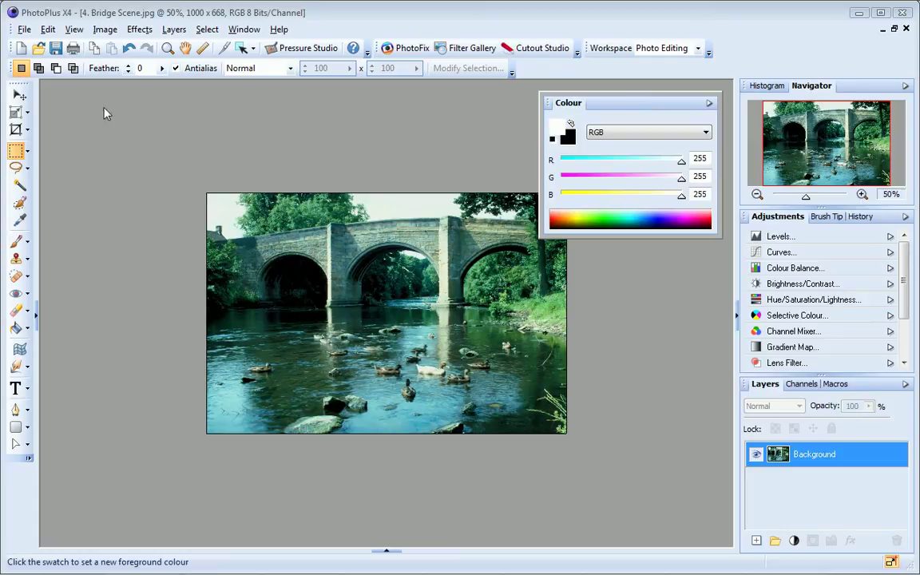
pyautogui.moveTo(20, 85); pyautogui.dragTo(80, 102)
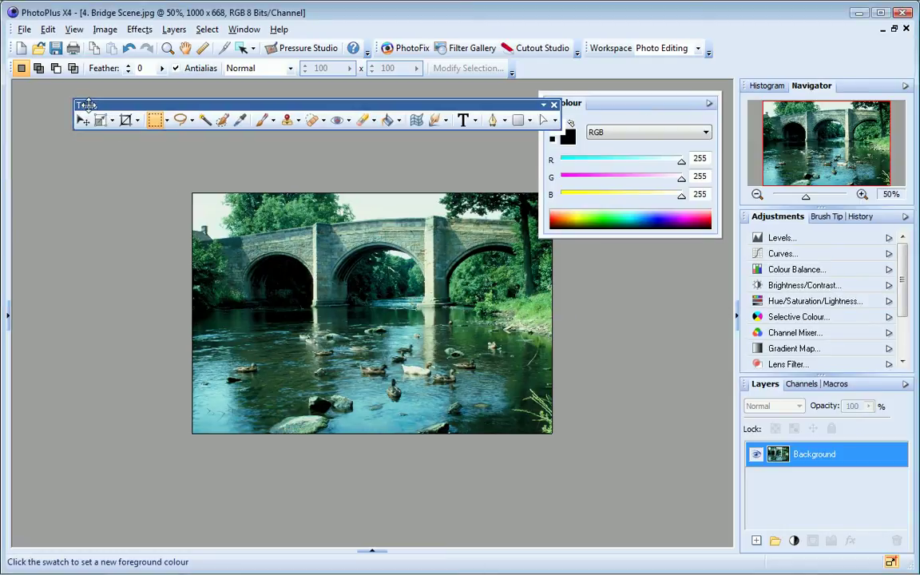
pyautogui.moveTo(182, 109); pyautogui.dragTo(134, 119)
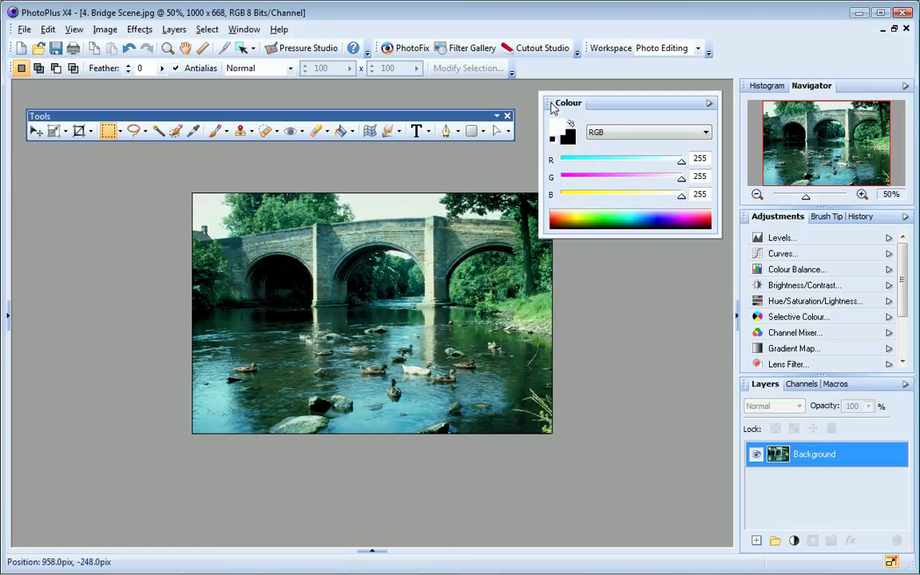
pyautogui.doubleClick(551, 108)
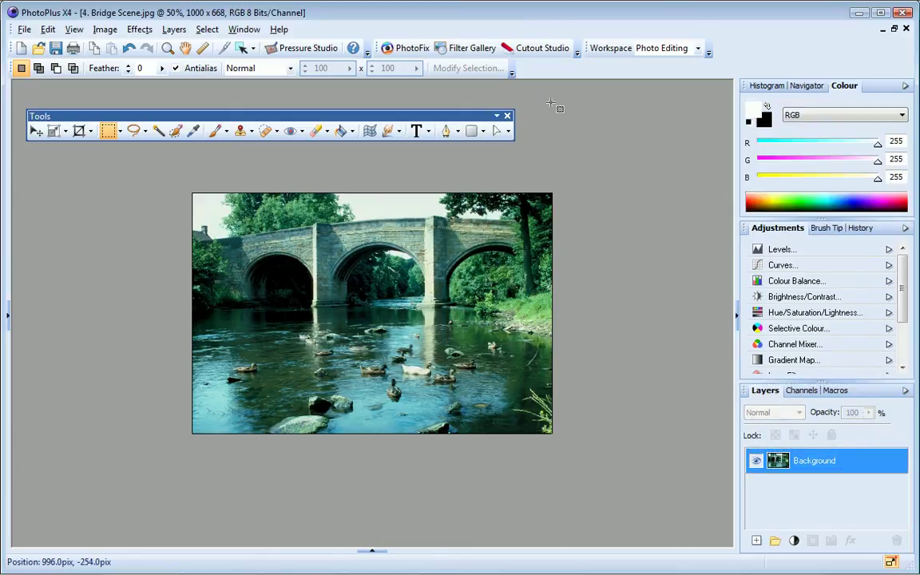
pyautogui.doubleClick(304, 118)
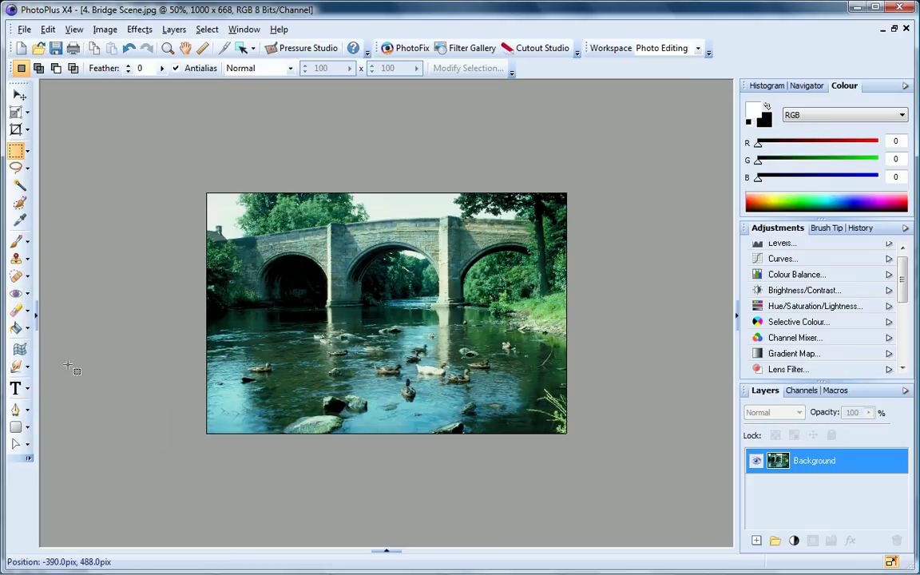
# Open the How To guide, expand and collapse PhotoPlus Tools, then select the Paintbrush tool.
pyautogui.click(36, 320)
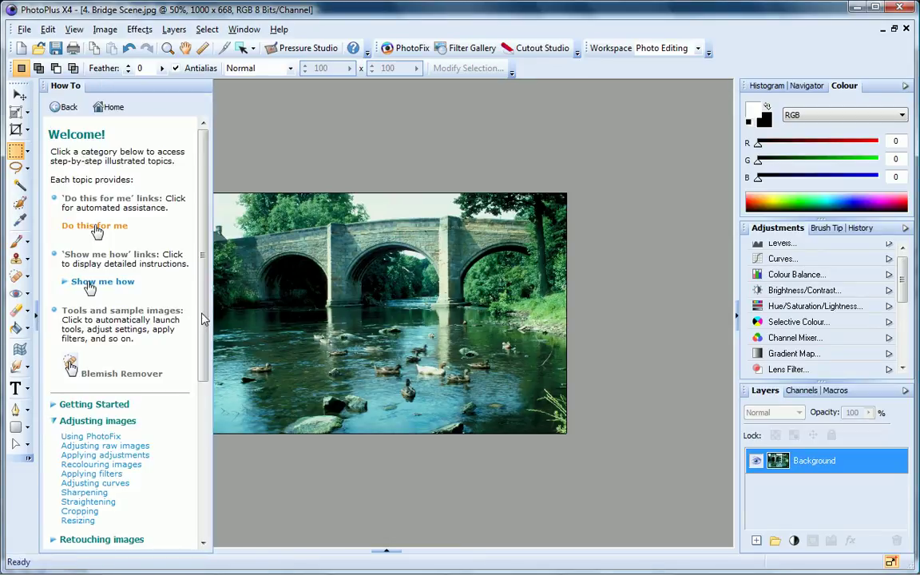
pyautogui.scroll(-5, 188, 392)
pyautogui.click(94, 389)
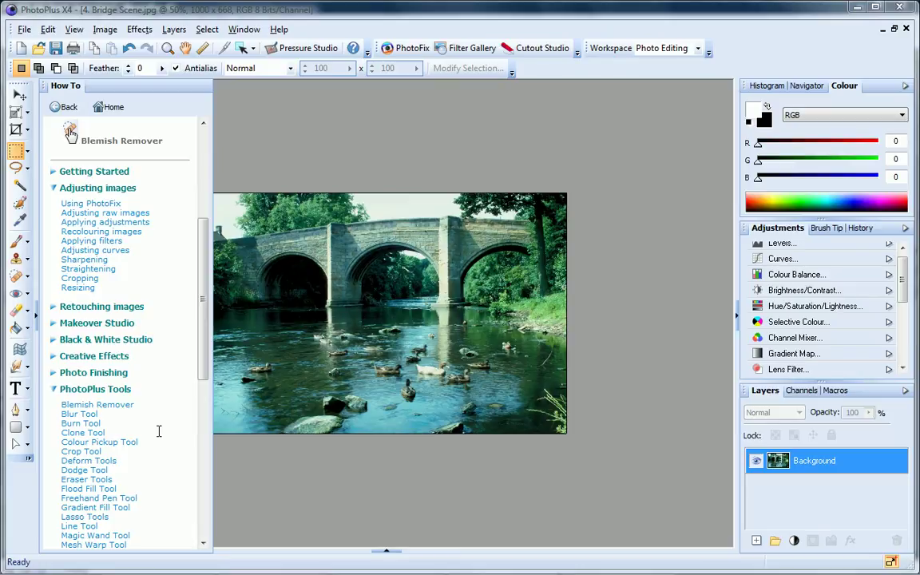
pyautogui.click(126, 391)
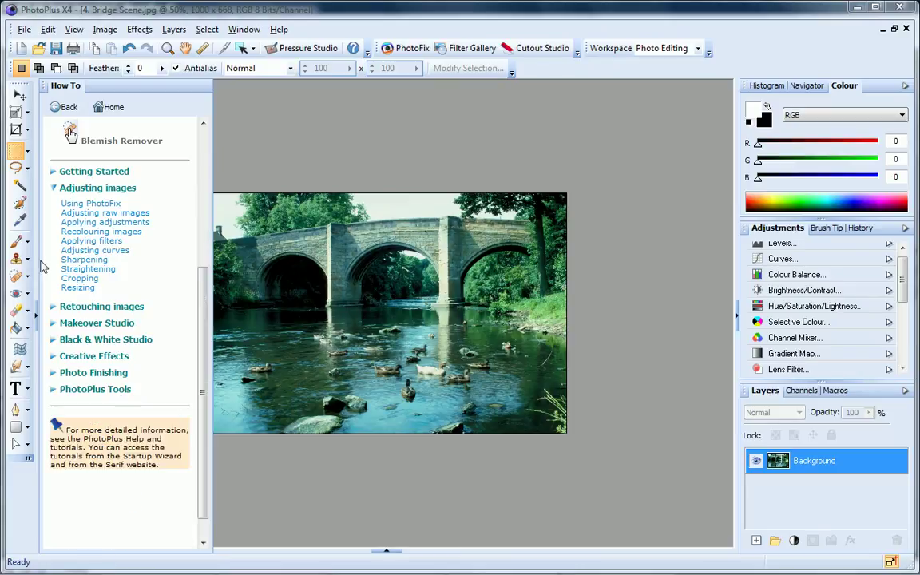
pyautogui.click(15, 246)
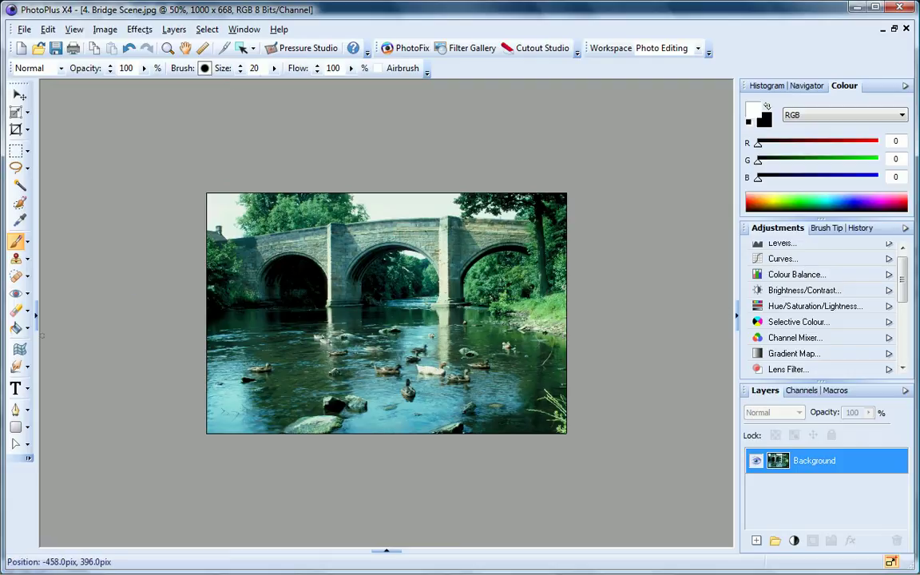
# Reopen the How To pane to show its Adjusting images topics.
pyautogui.click(37, 321)
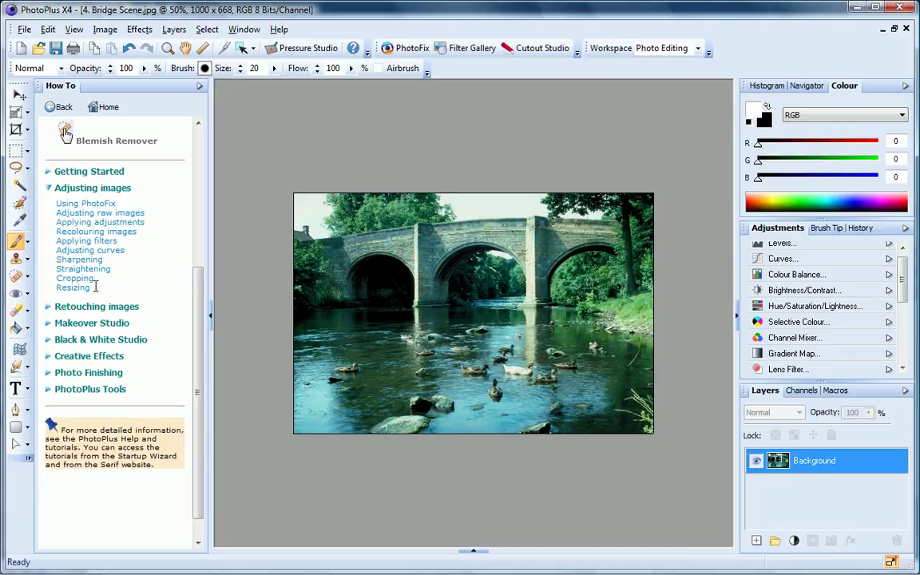
# Open the Sharpening help, trial its filter-layer conversion, then undo it.
pyautogui.click(74, 260)
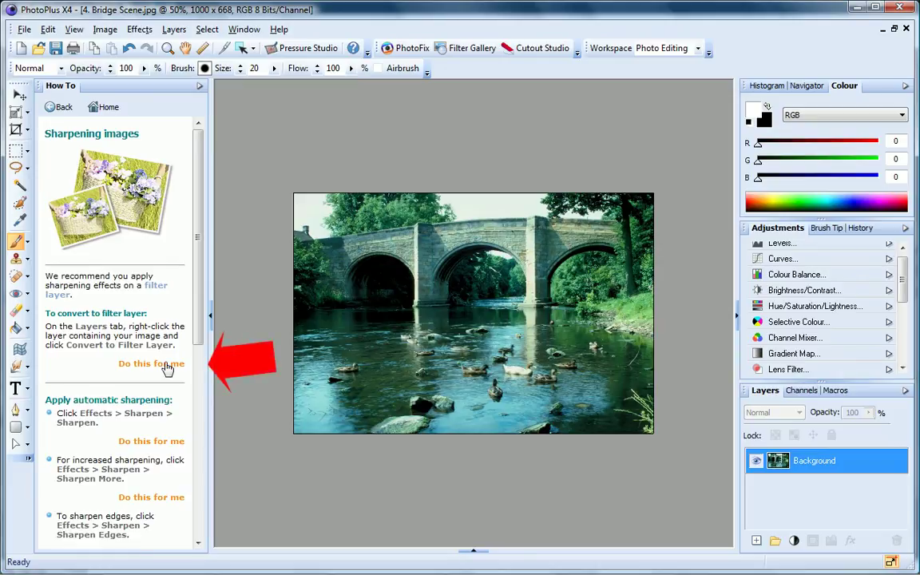
pyautogui.click(167, 368)
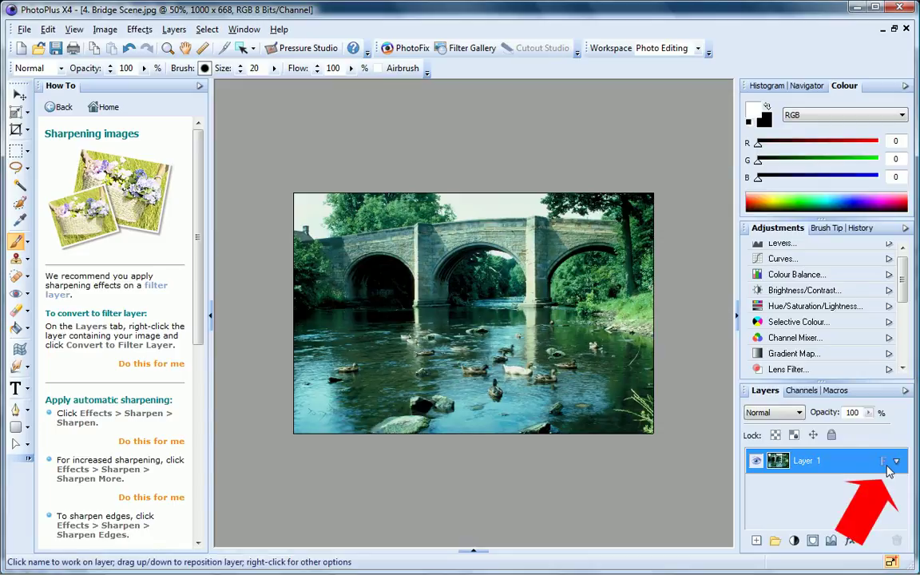
pyautogui.click(129, 48)
# Expand and collapse the unsharp mask instructions, then close the How To guide.
pyautogui.moveTo(195, 195); pyautogui.dragTo(198, 353)
pyautogui.click(171, 435)
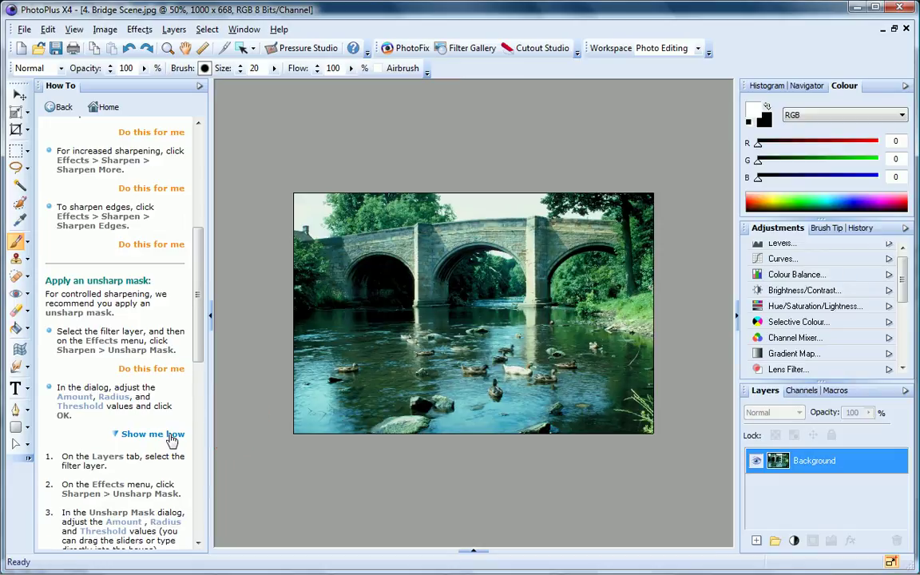
pyautogui.click(171, 438)
pyautogui.click(210, 316)
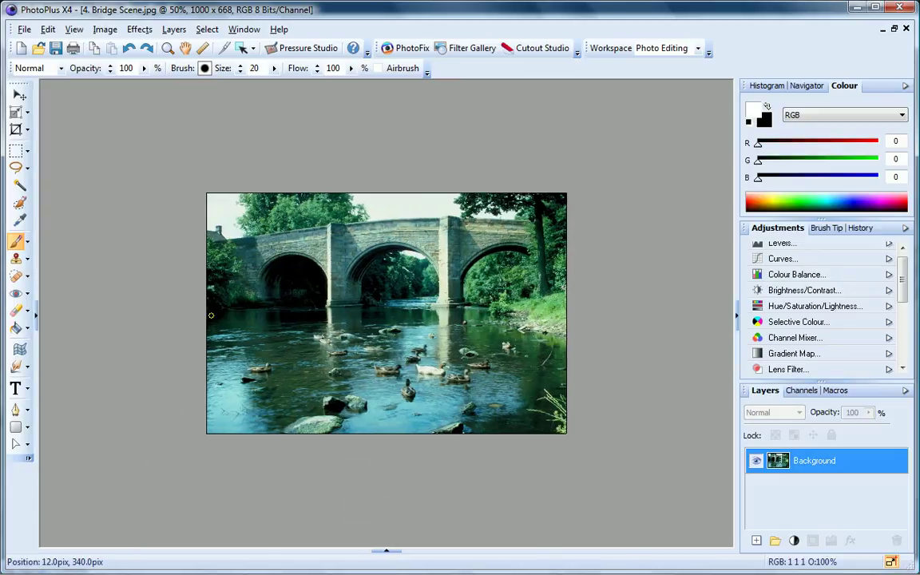
pyautogui.click(386, 551)
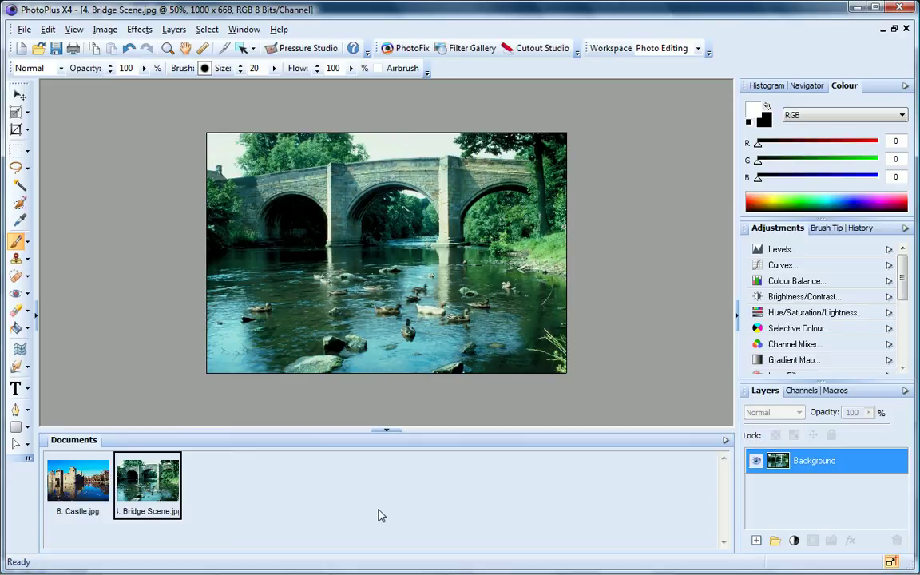
pyautogui.click(77, 480)
pyautogui.click(168, 492)
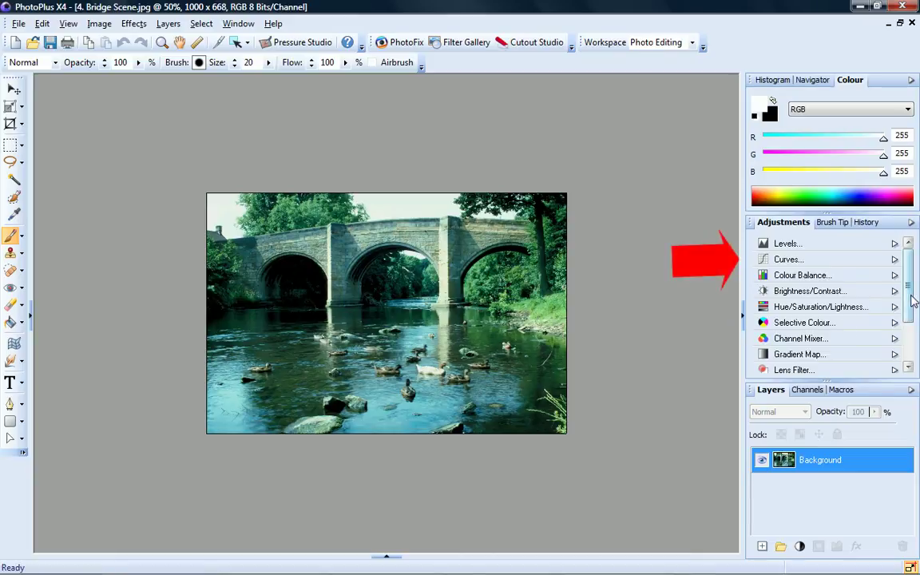
# Add a Colour Balance layer using the Add Red preset with red nudged to 98.
pyautogui.moveTo(913, 300)
pyautogui.mouseDown()
pyautogui.moveTo(912, 344)
pyautogui.moveTo(912, 292)
pyautogui.mouseUp()
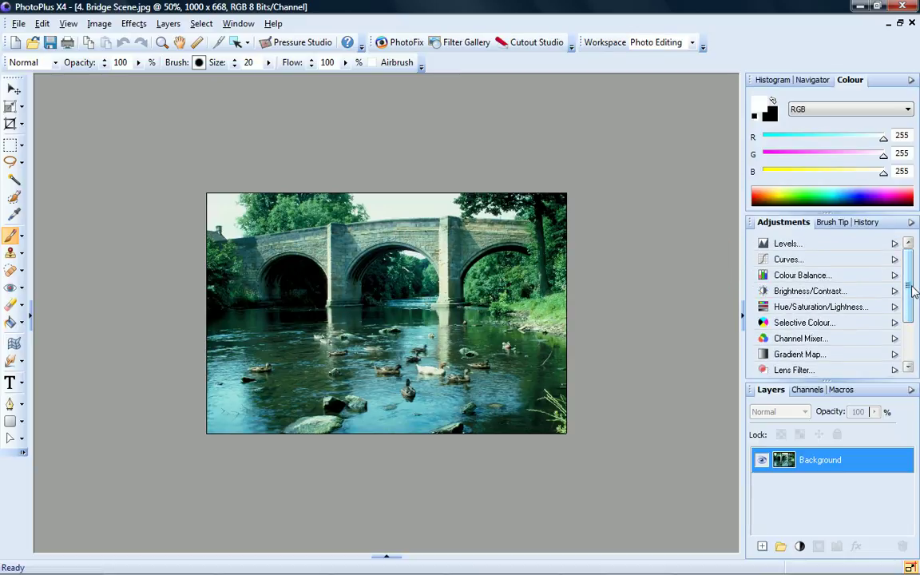
pyautogui.click(895, 275)
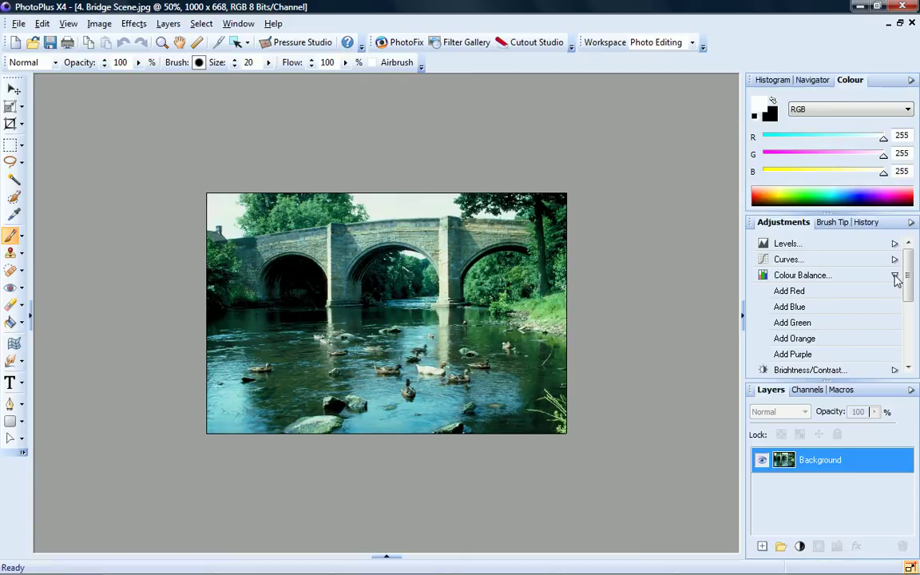
pyautogui.click(789, 291)
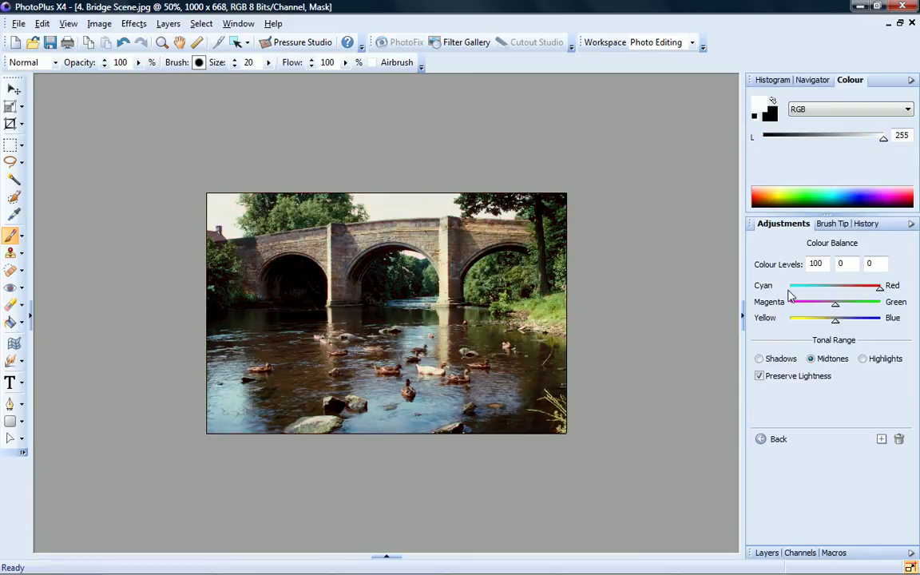
pyautogui.click(880, 289)
pyautogui.click(781, 441)
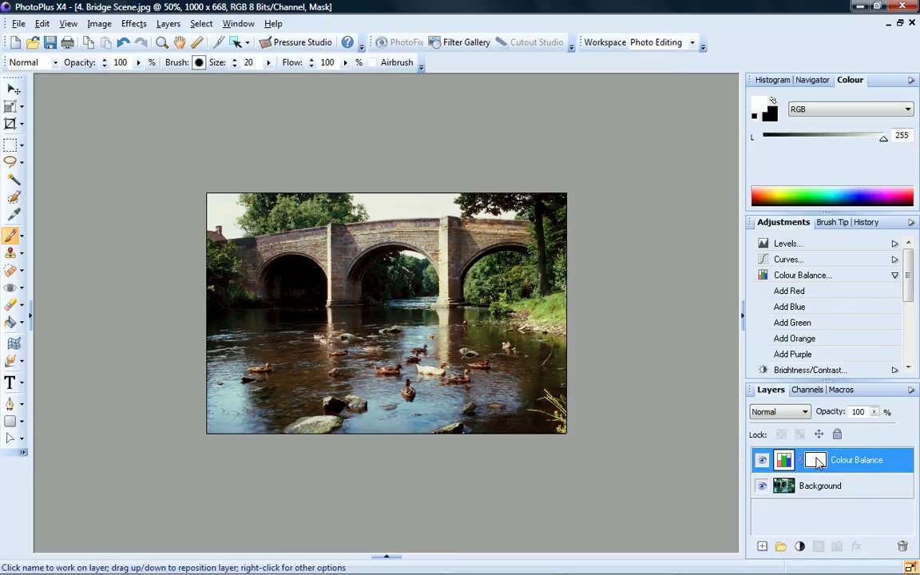
# Add a Curves layer raising the highlights and pulling shadows down to input 74/output 60.
pyautogui.click(895, 276)
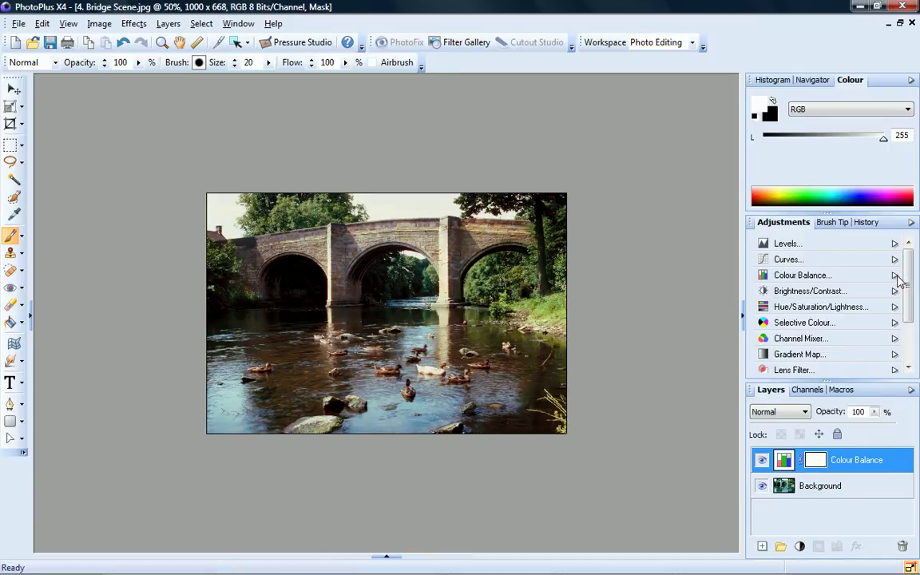
pyautogui.click(790, 259)
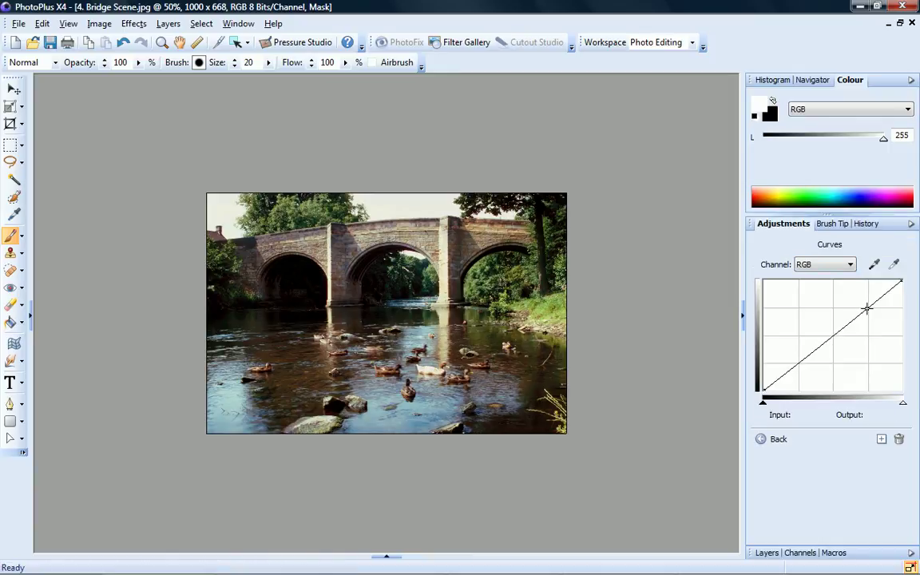
pyautogui.moveTo(865, 310); pyautogui.dragTo(866, 302)
pyautogui.moveTo(809, 352); pyautogui.dragTo(802, 364)
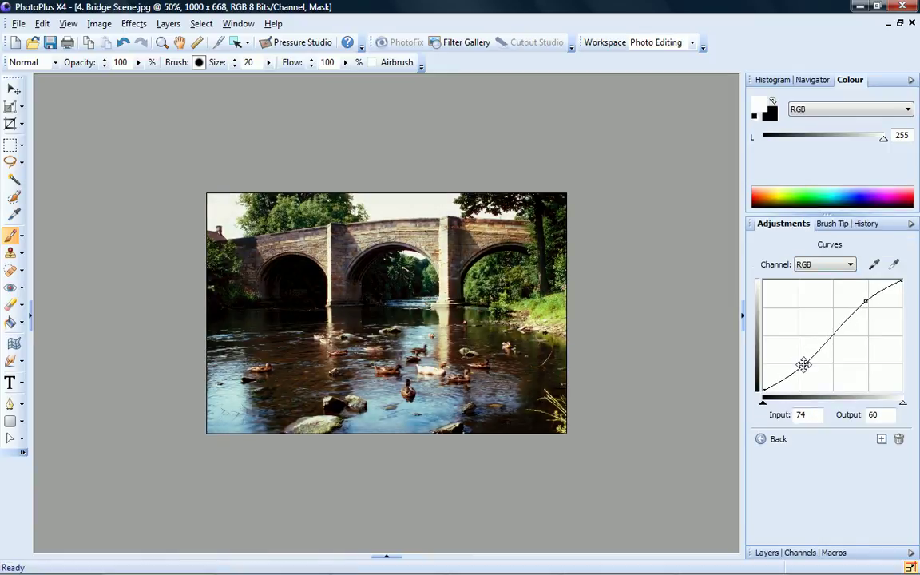
pyautogui.click(778, 438)
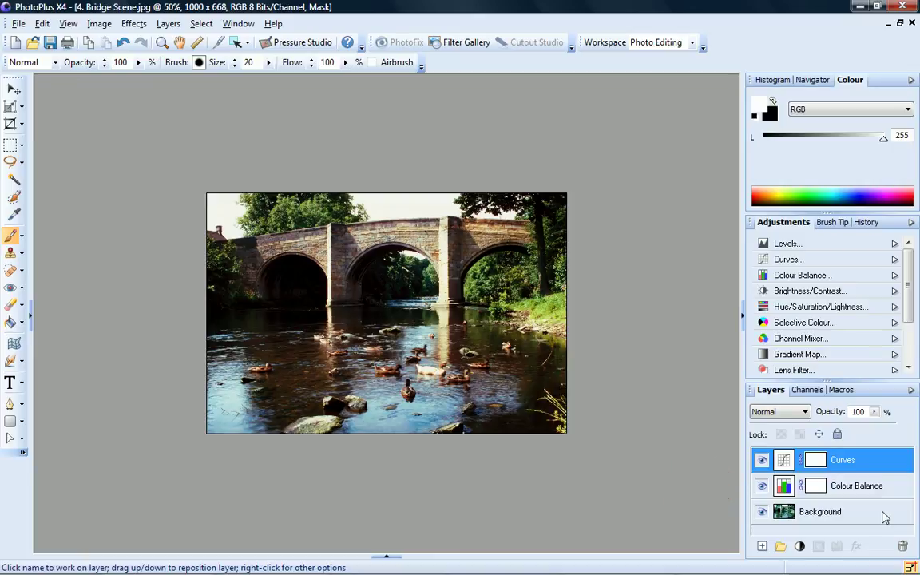
pyautogui.click(846, 519)
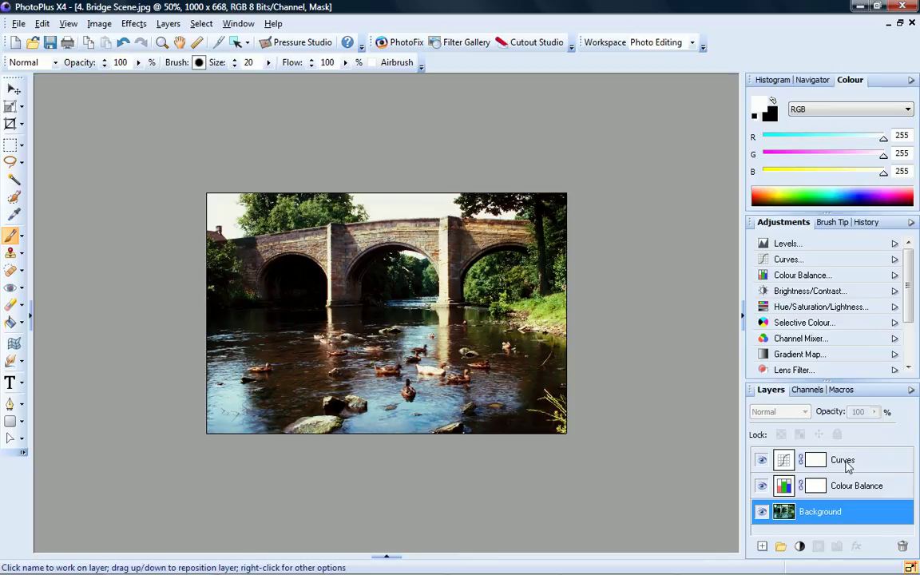
pyautogui.click(761, 461)
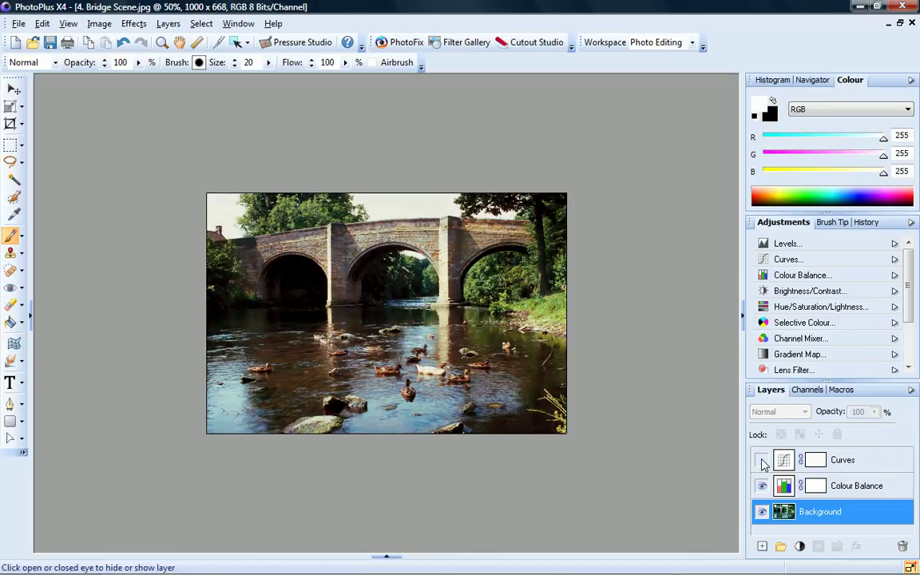
pyautogui.click(761, 462)
pyautogui.click(761, 486)
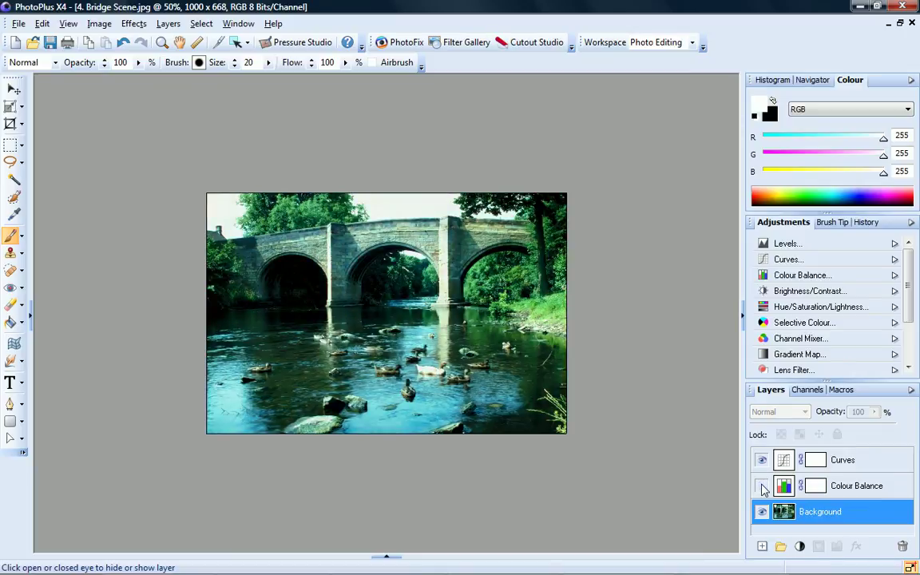
pyautogui.click(762, 486)
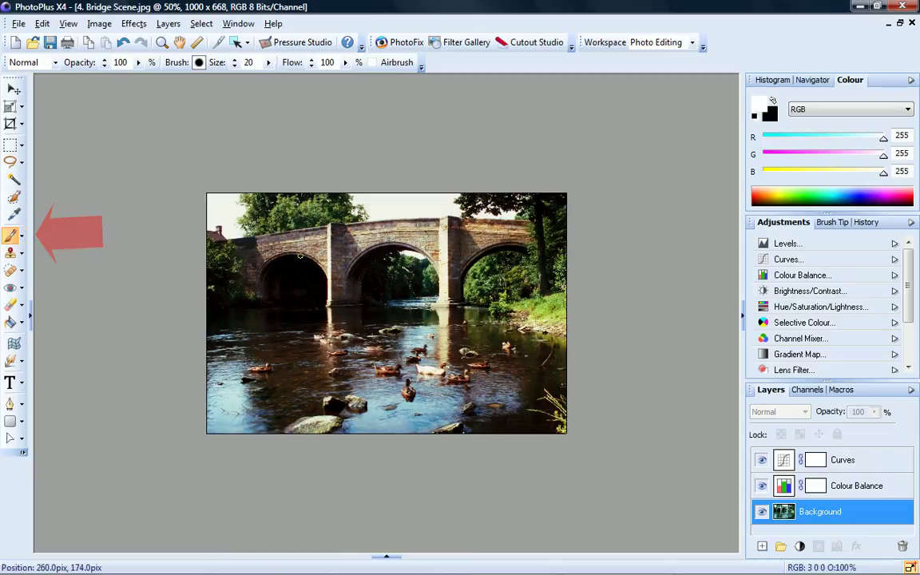
# Paint a trial white stroke across the bridge, then undo it.
pyautogui.moveTo(315, 257)
pyautogui.mouseDown()
pyautogui.moveTo(357, 233)
pyautogui.moveTo(428, 236)
pyautogui.mouseUp()
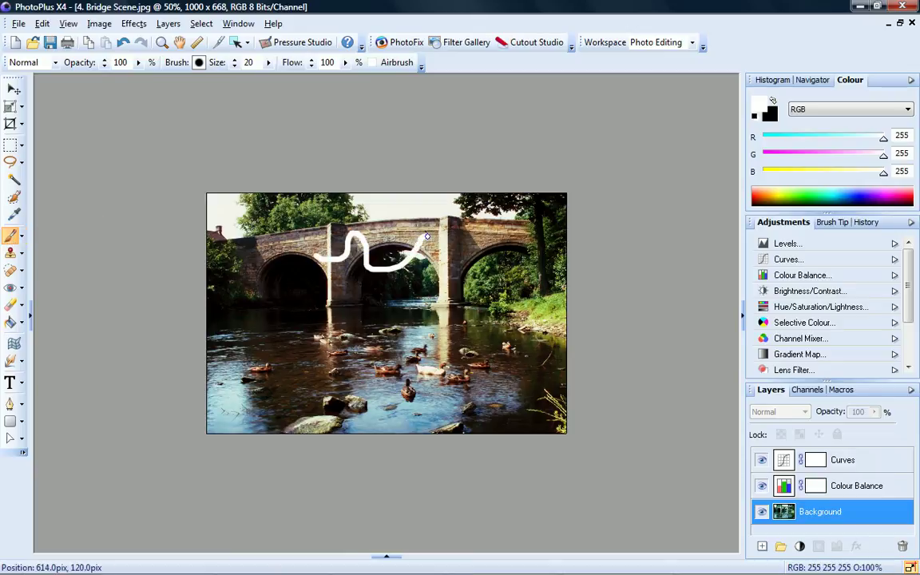
pyautogui.click(124, 43)
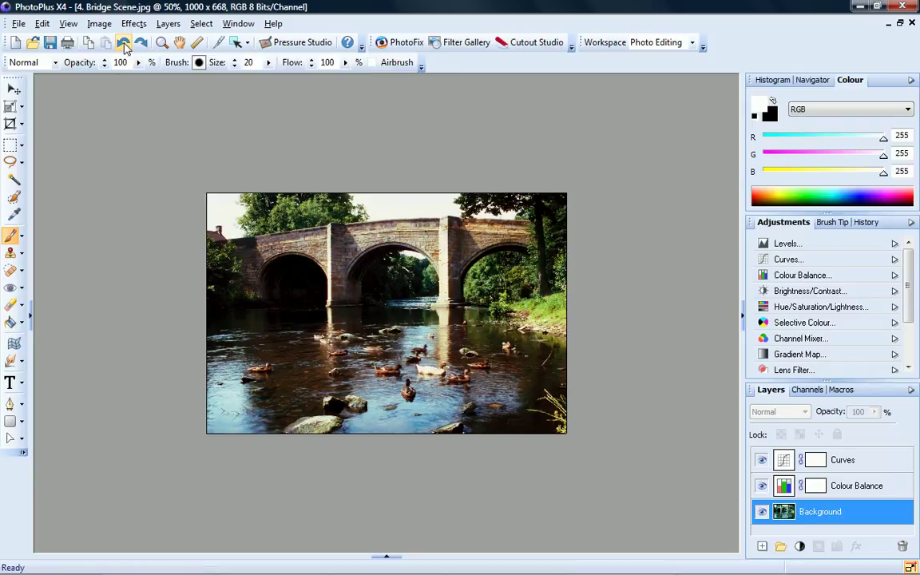
# Select a rectangle over the left bridge arch, fill it black, then undo the fill.
pyautogui.click(10, 146)
pyautogui.moveTo(245, 256); pyautogui.dragTo(349, 349)
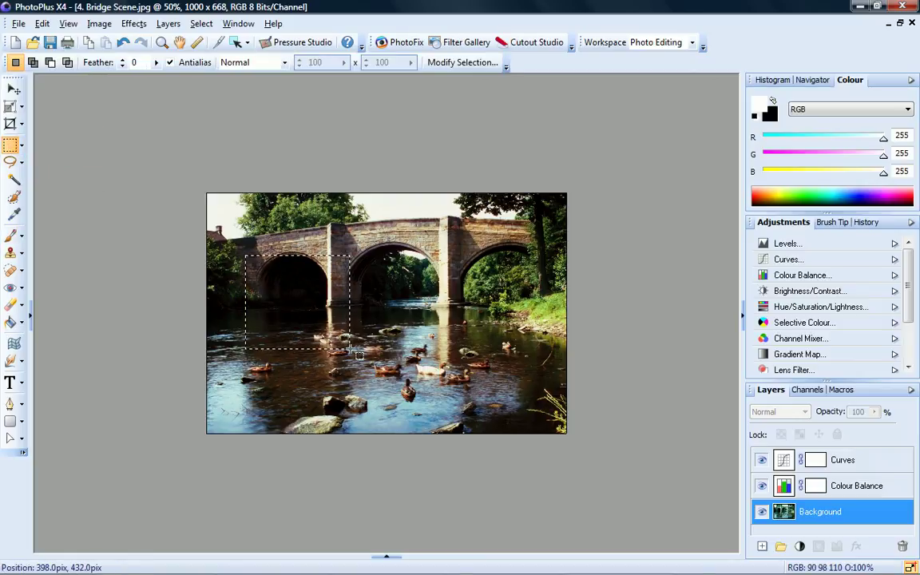
pyautogui.press('Delete')
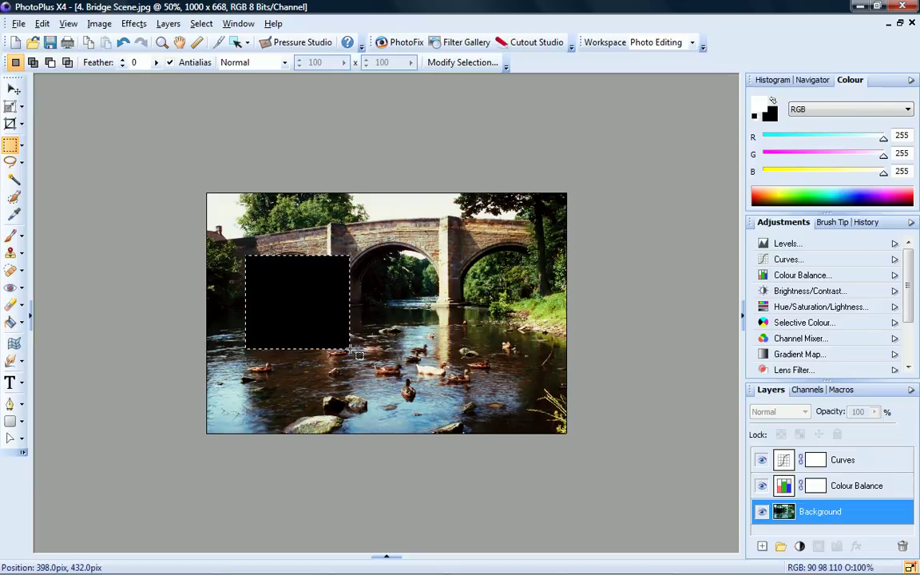
pyautogui.click(123, 43)
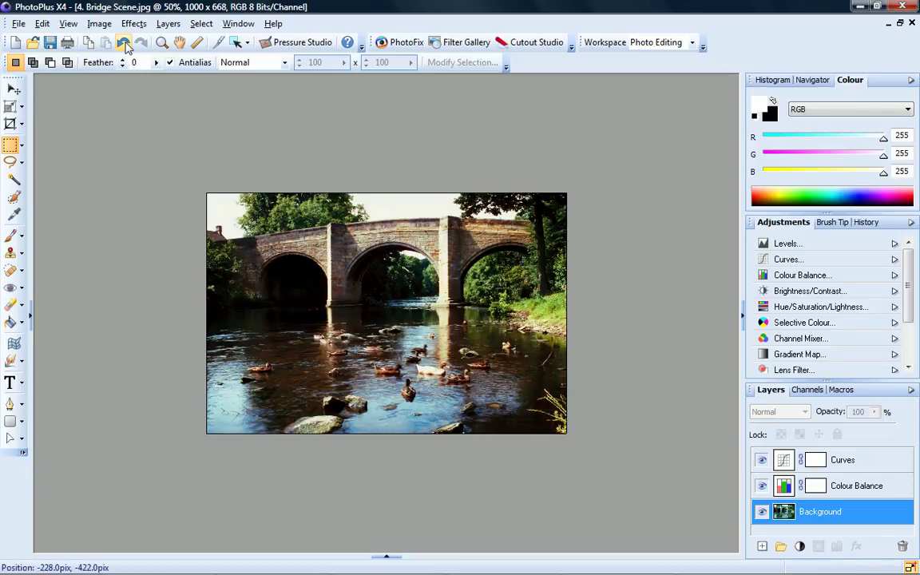
# Sample grass green as foreground and dark brown as background colour from the photo.
pyautogui.click(765, 195)
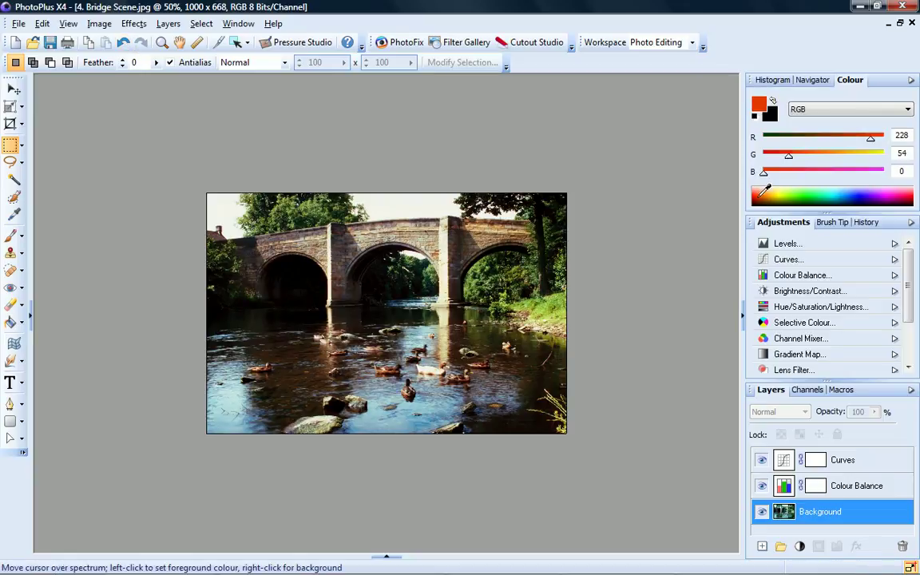
pyautogui.rightClick(803, 193)
pyautogui.click(14, 216)
pyautogui.click(525, 306)
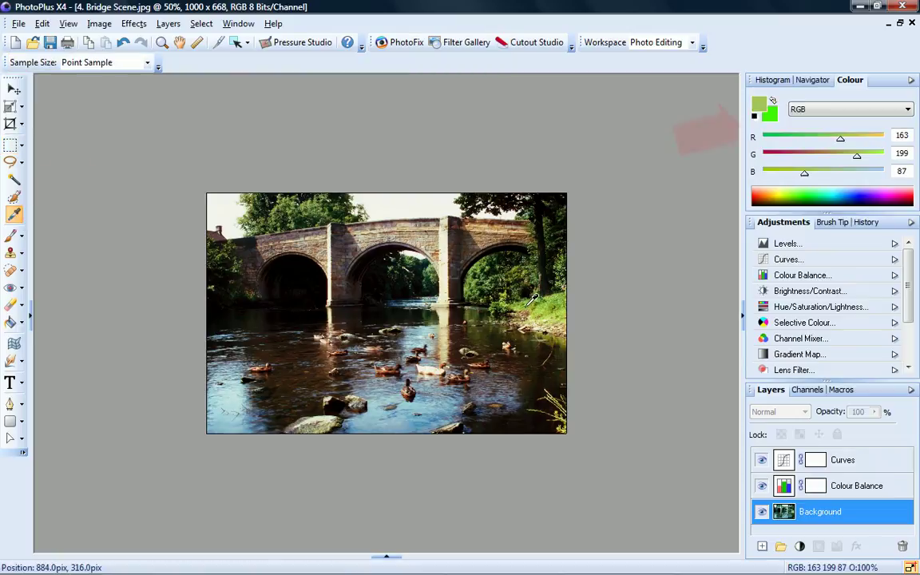
pyautogui.rightClick(454, 289)
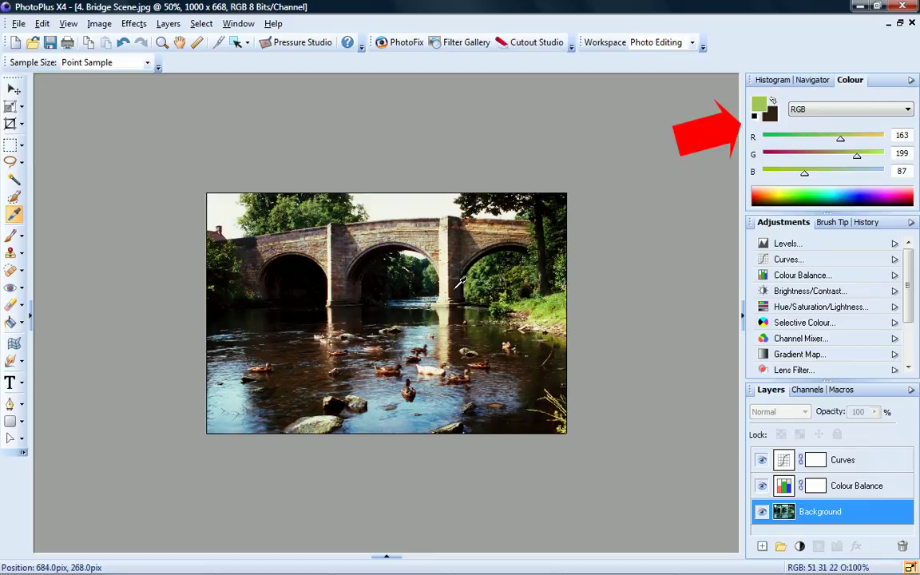
# Save the photo as 4. Bridge Scene.Spp, accepting the PhotoPlus picture format.
pyautogui.click(50, 44)
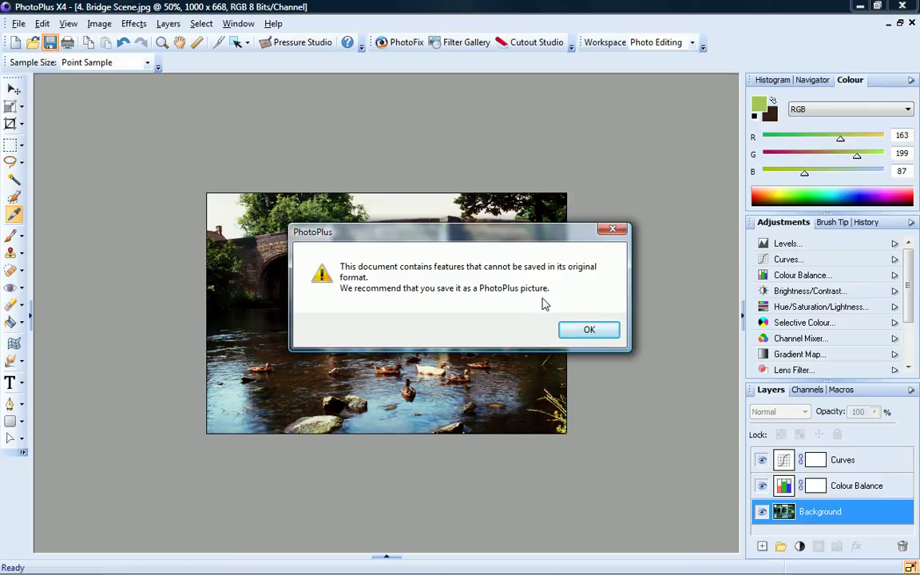
pyautogui.click(590, 328)
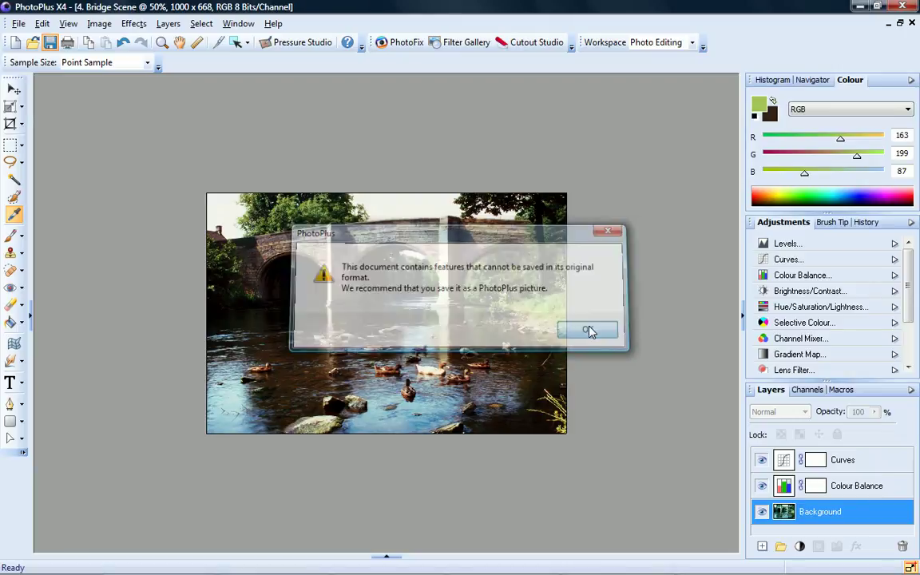
pyautogui.click(574, 438)
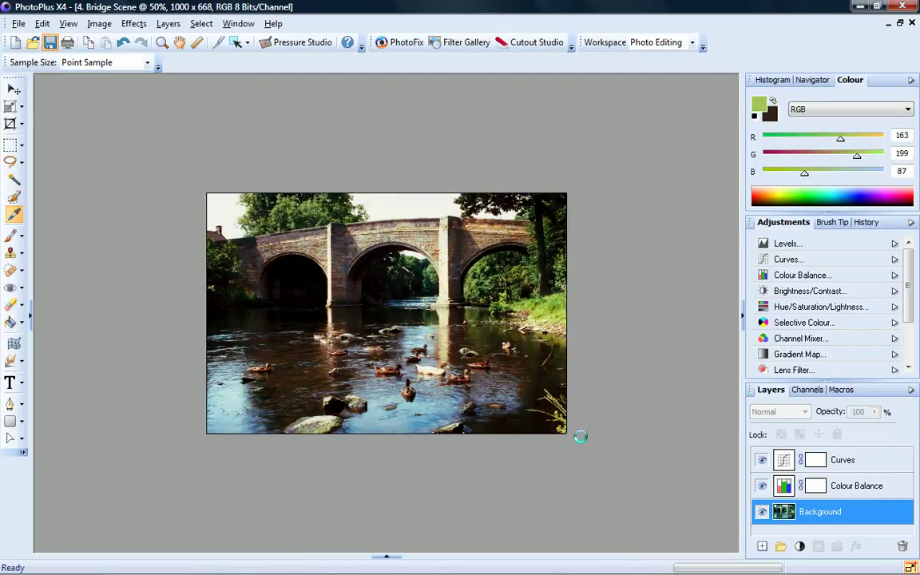
# In Print Studio, use Print Layout mode with the A4 Paper-Saving two-frame 6 x 4 template.
pyautogui.click(68, 43)
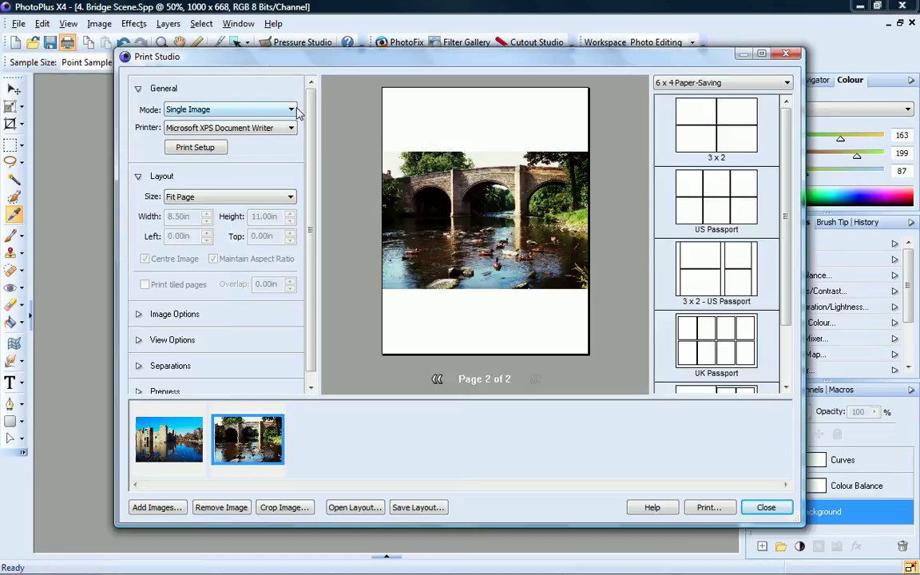
pyautogui.click(267, 108)
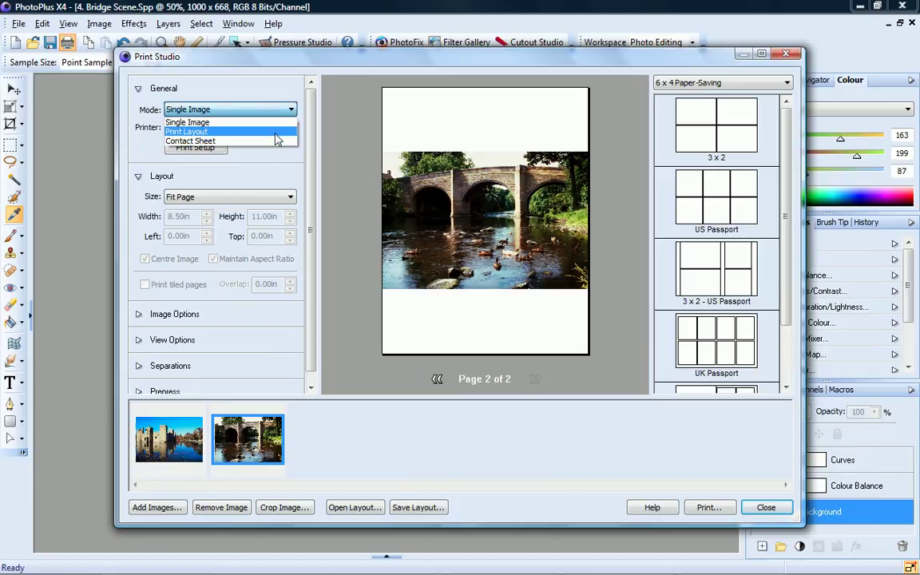
pyautogui.click(192, 131)
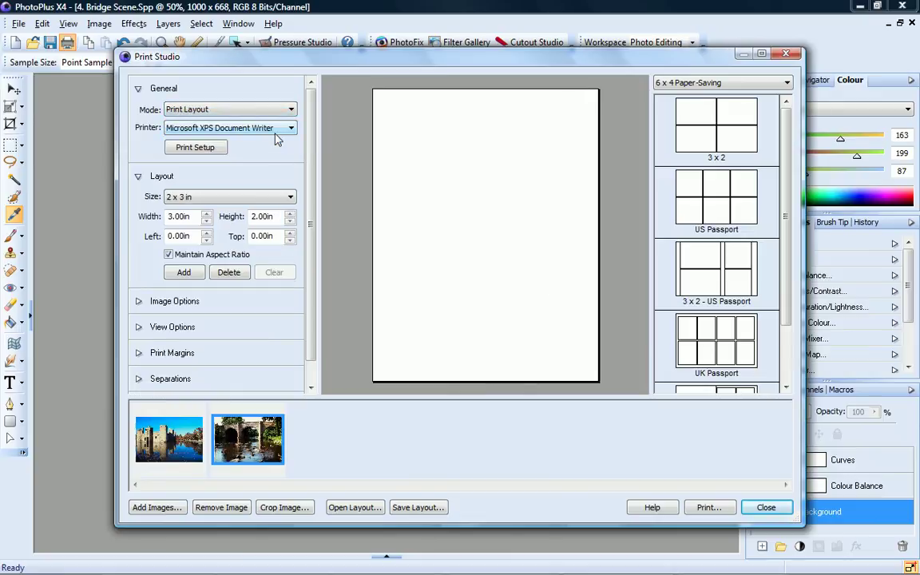
pyautogui.click(785, 83)
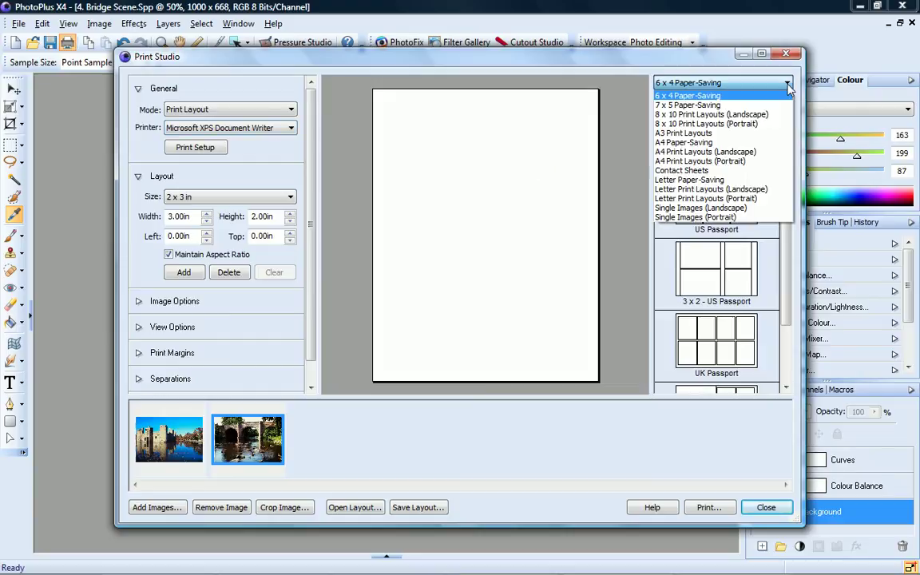
pyautogui.click(758, 142)
pyautogui.click(715, 355)
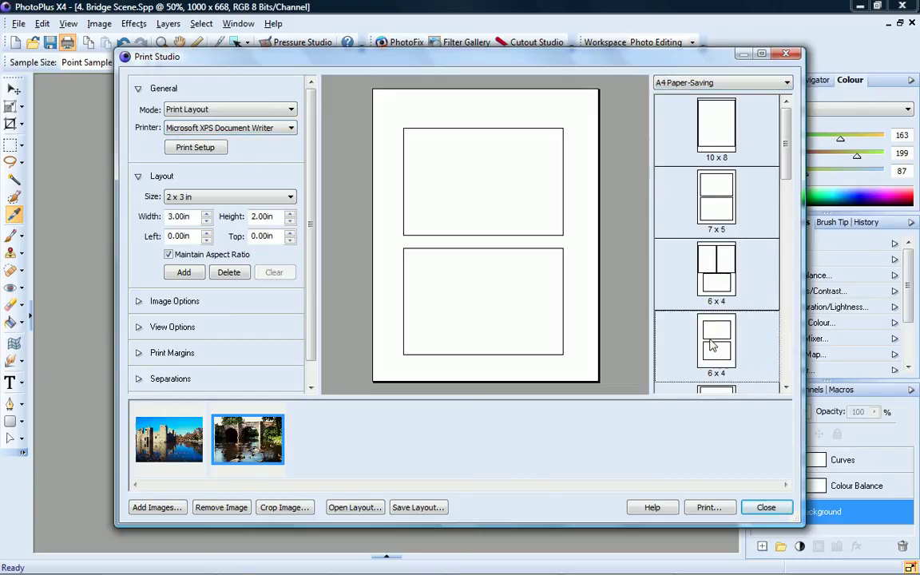
# Put the bridge photo in the lower frame and the castle in the upper, bridge filling its cell, then print.
pyautogui.moveTo(232, 428); pyautogui.dragTo(452, 284)
pyautogui.moveTo(168, 439); pyautogui.dragTo(409, 190)
pyautogui.click(139, 302)
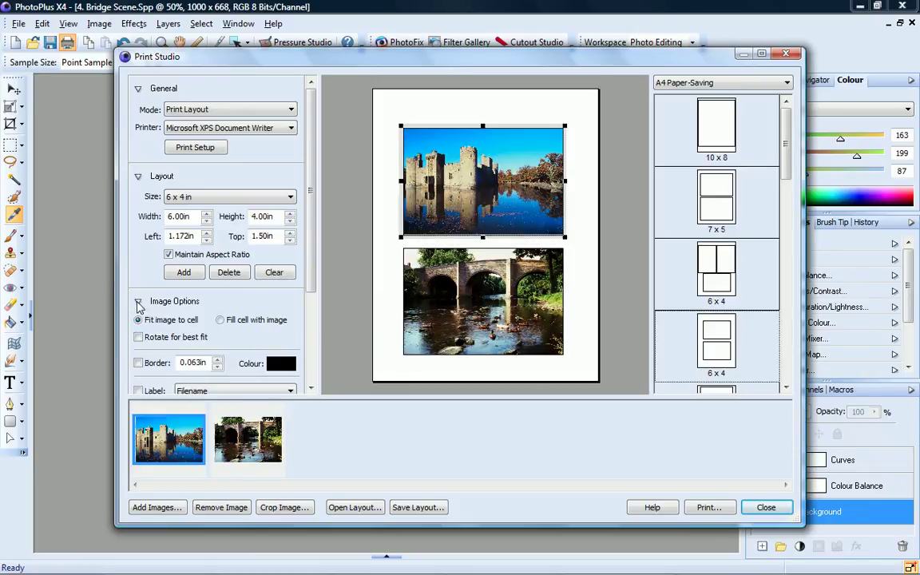
pyautogui.click(219, 319)
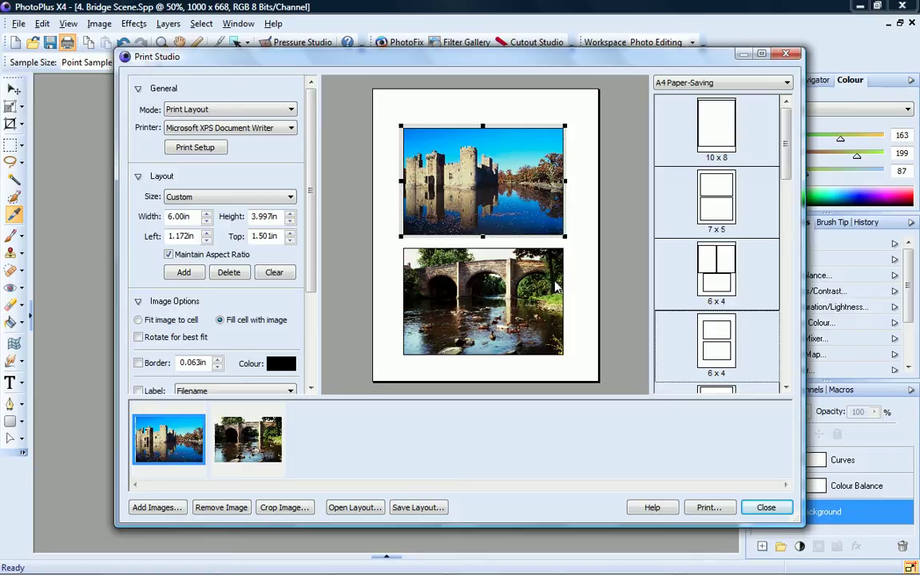
pyautogui.click(708, 508)
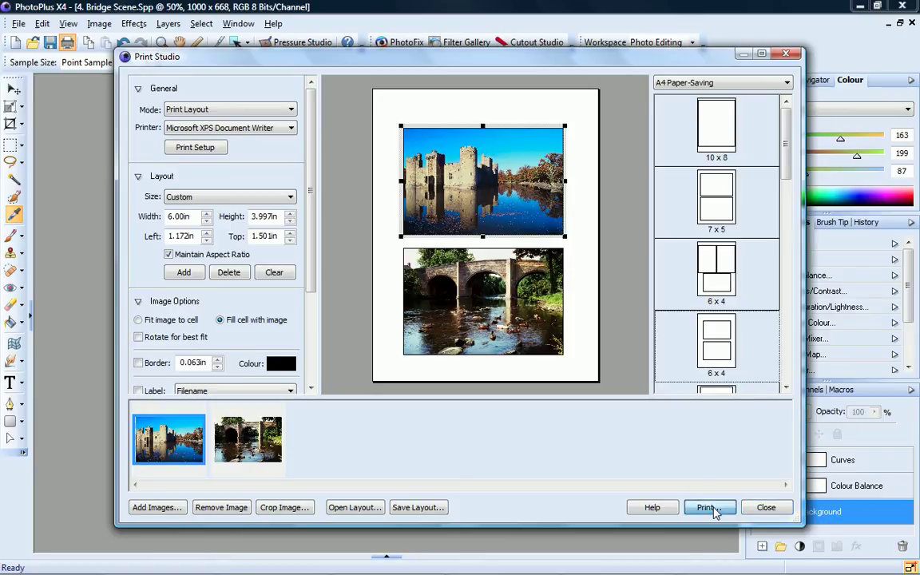